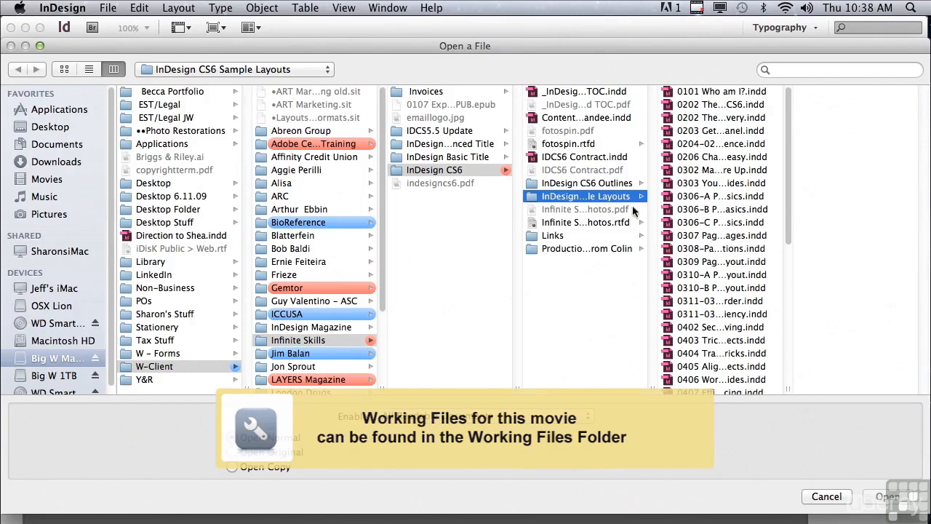
Open 0409 Round Corners Fast.indd from the InDesign CS6 Sample Layouts folder and select the motocross photo frame.
scroll(790, 240, down, 3)
scroll(790, 271, down, 2)
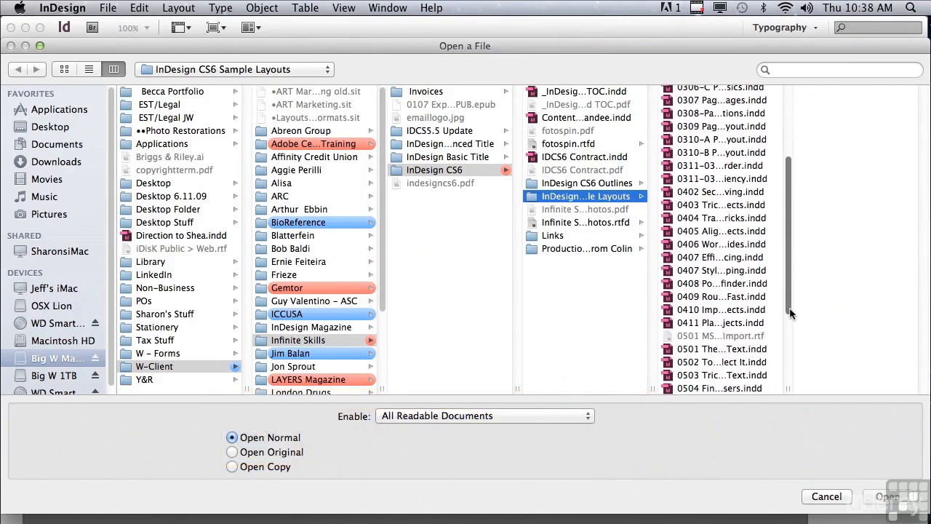
click(714, 297)
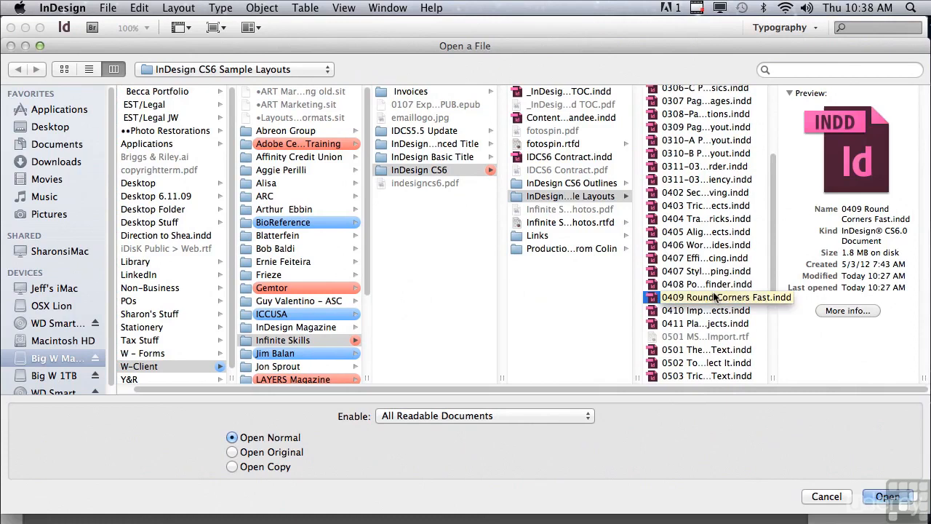
click(879, 496)
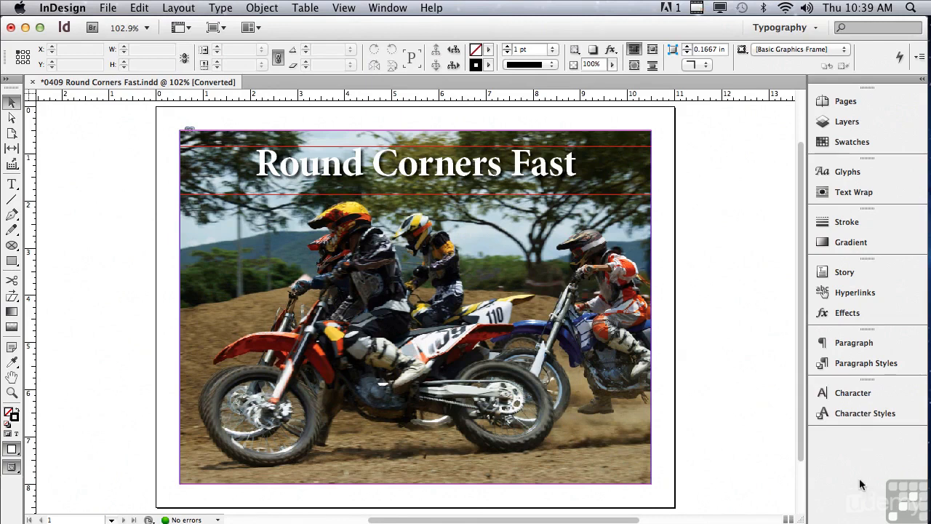
click(194, 140)
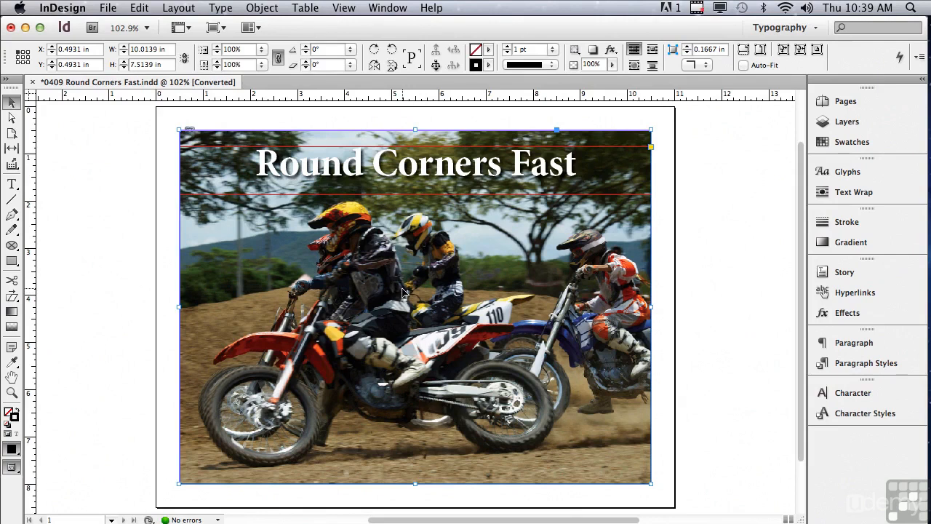
Open Corner Options for the photo frame, link all four corner settings and set the shape to Rounded.
click(252, 13)
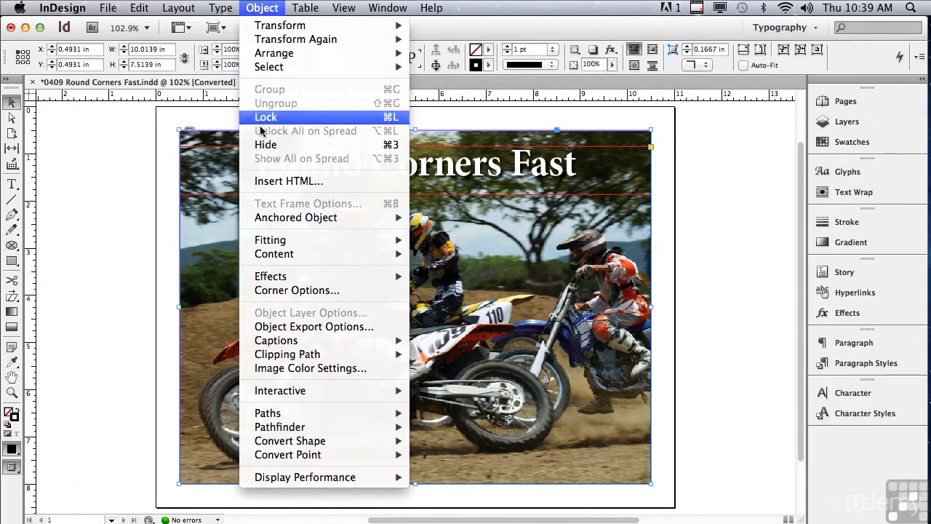
click(279, 291)
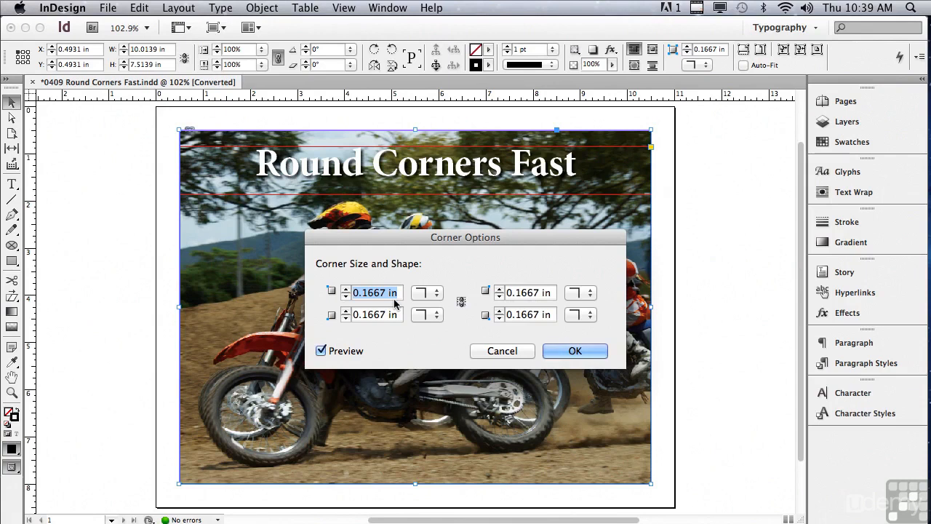
click(461, 302)
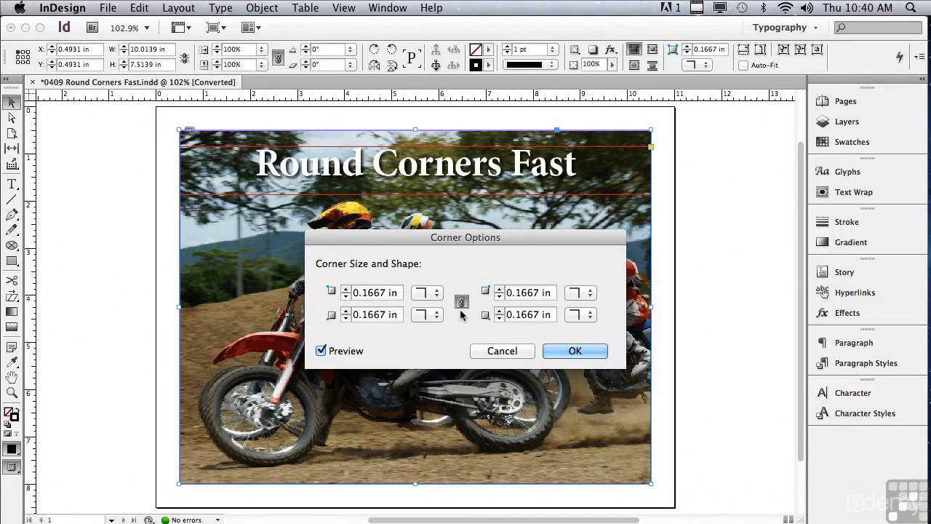
click(426, 292)
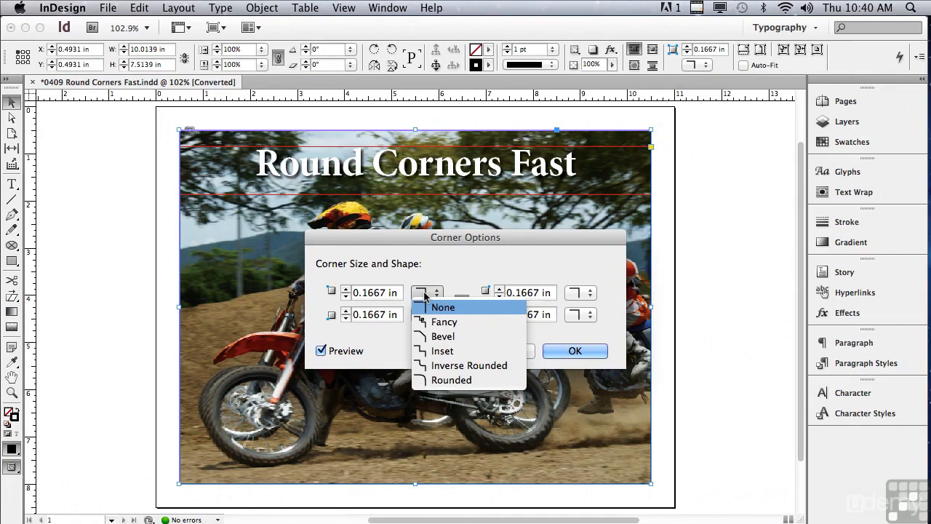
click(430, 381)
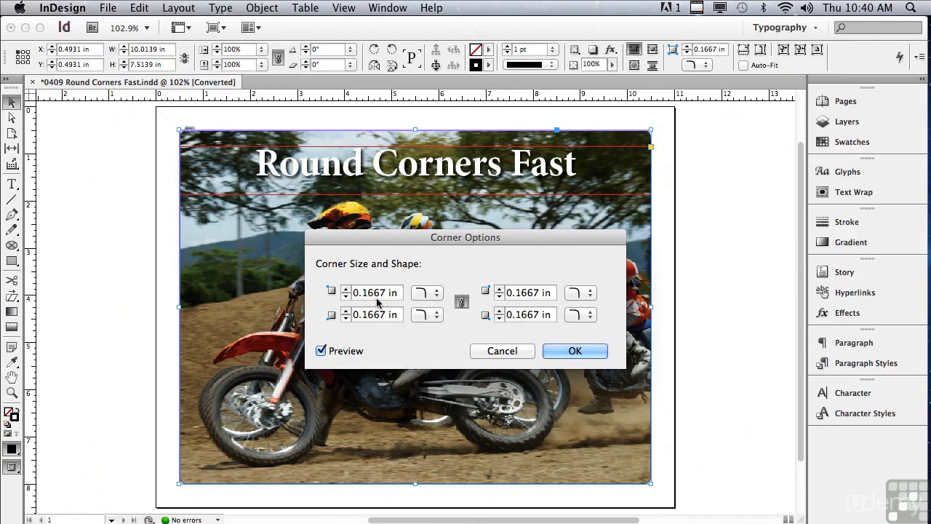
Increase the linked corner size of the photo frame to 1.4375 in.
click(346, 290)
click(346, 290)
click(347, 290)
click(347, 290)
click(347, 290)
click(346, 289)
click(346, 289)
click(346, 290)
click(346, 290)
click(347, 290)
click(347, 290)
click(346, 289)
click(346, 290)
click(347, 290)
click(347, 290)
click(347, 290)
click(347, 290)
click(346, 289)
click(346, 289)
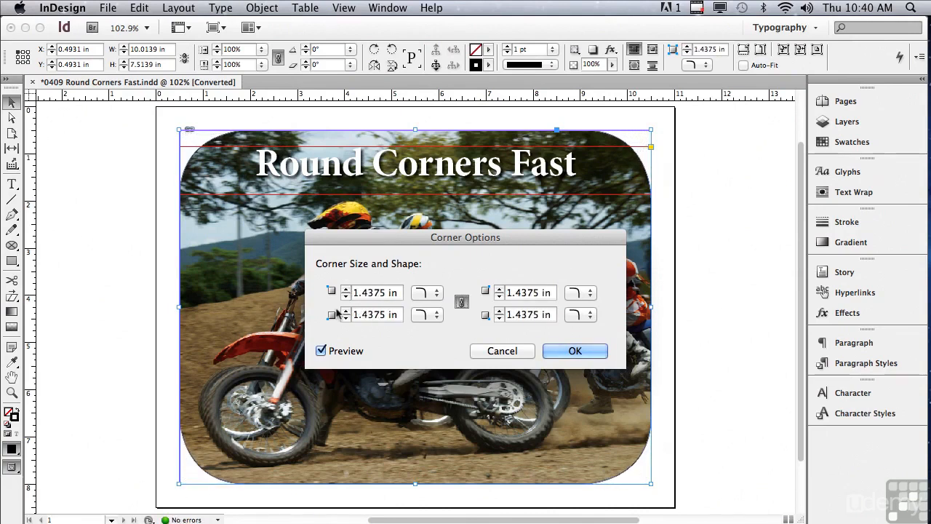
Preview the Fancy, Bevel, Inset and Inverse Rounded shapes on all four corners, ending with Rounded.
click(422, 294)
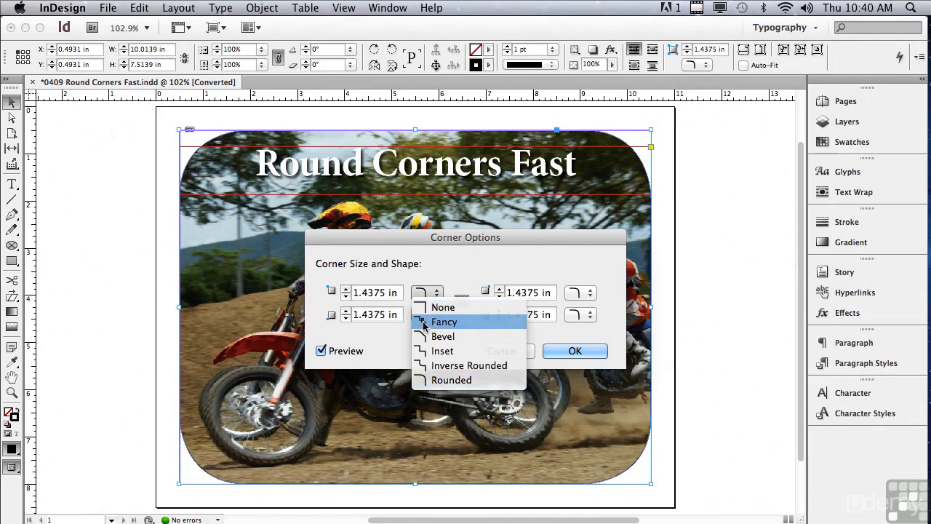
click(424, 322)
click(420, 293)
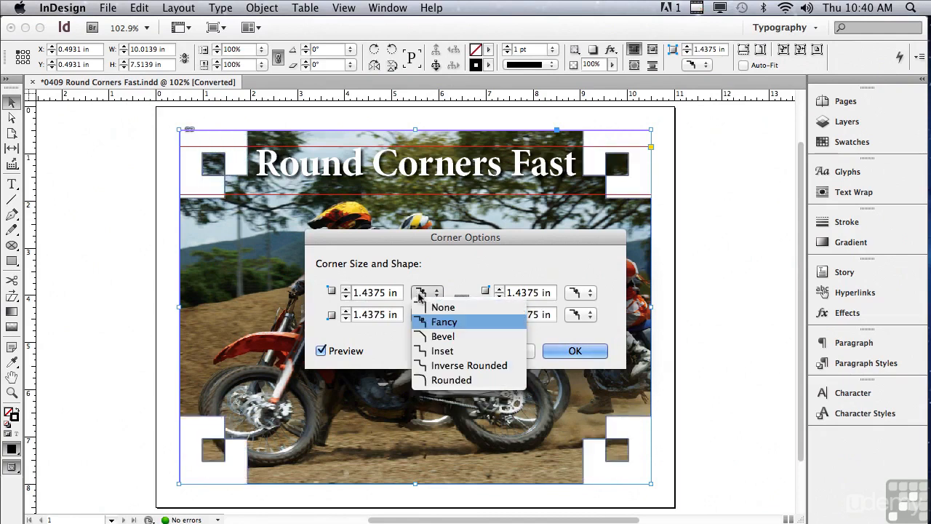
click(432, 337)
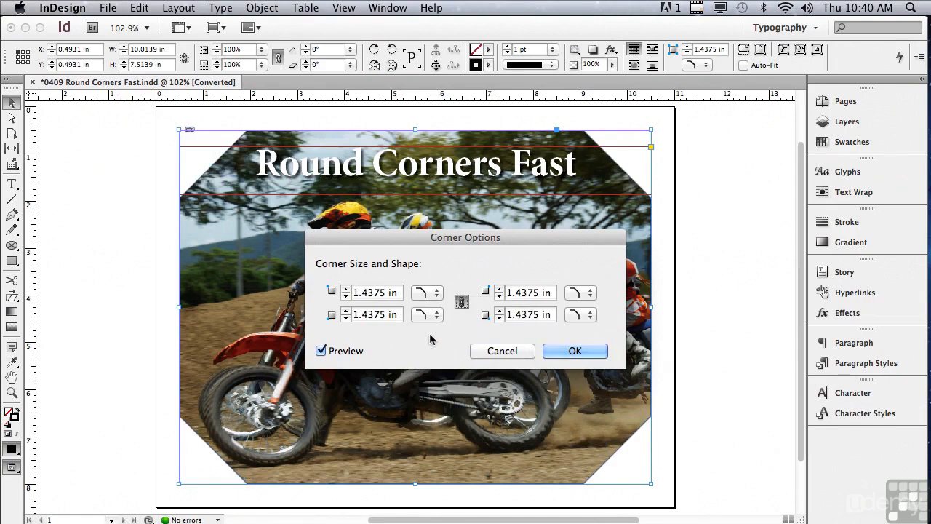
click(425, 293)
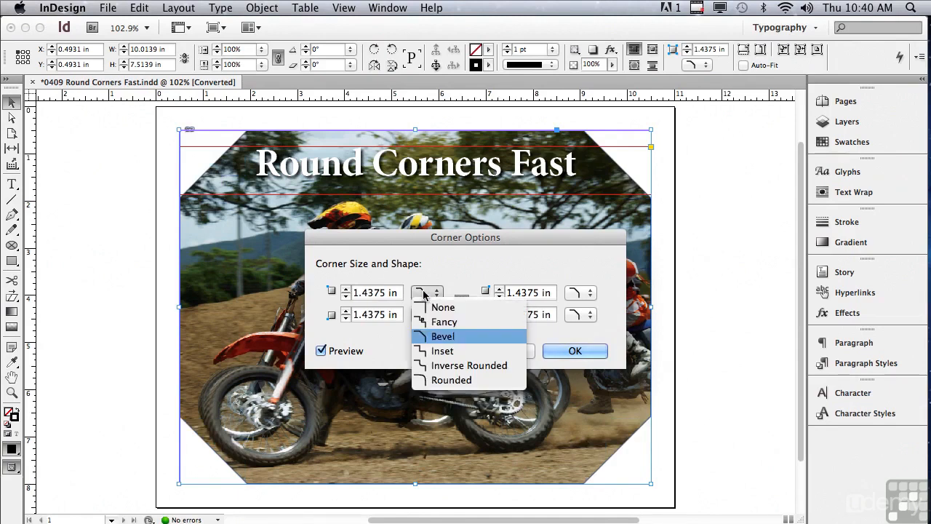
click(431, 351)
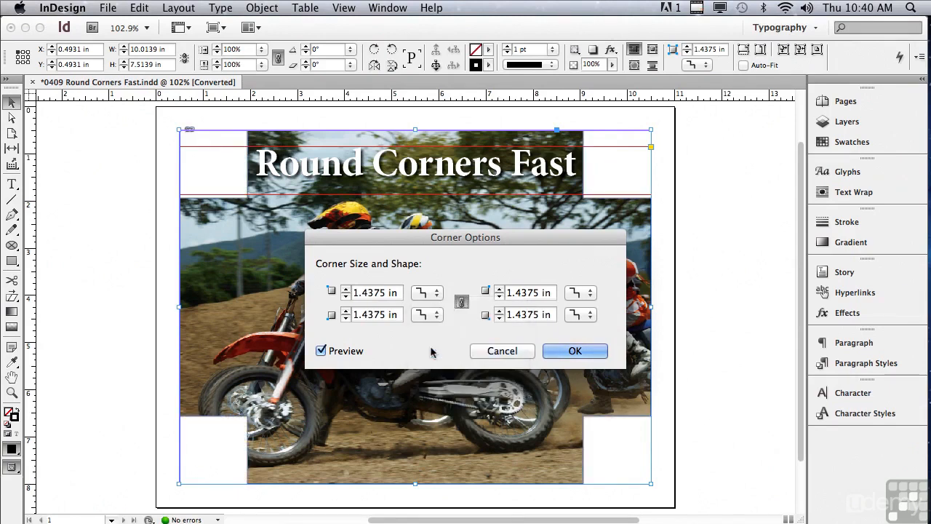
click(424, 293)
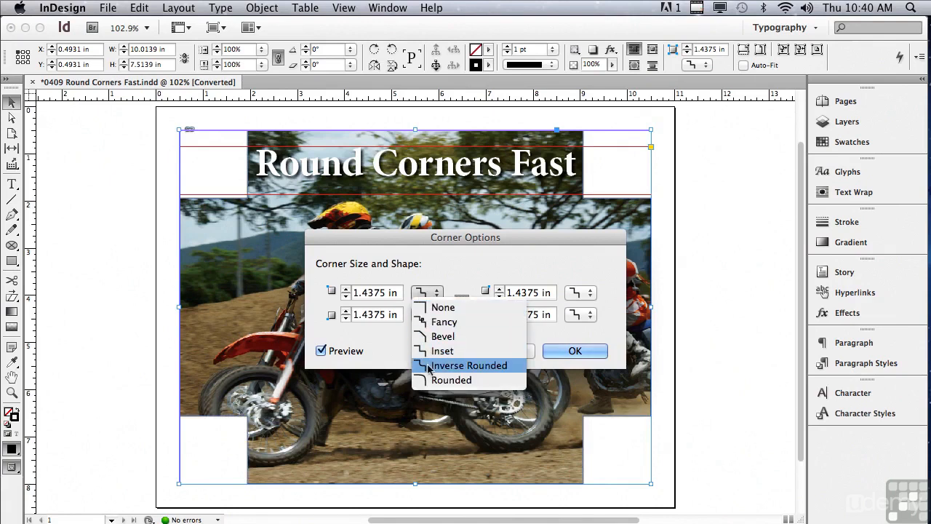
click(451, 365)
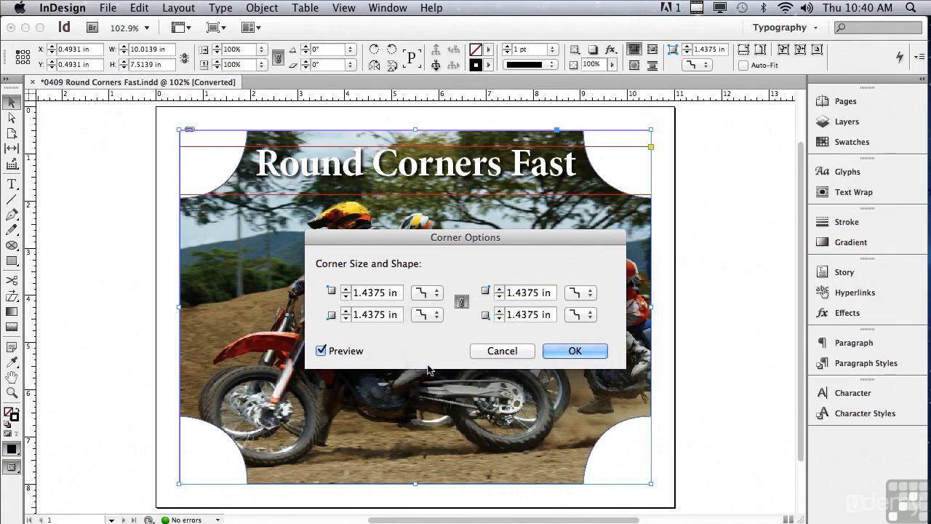
click(424, 294)
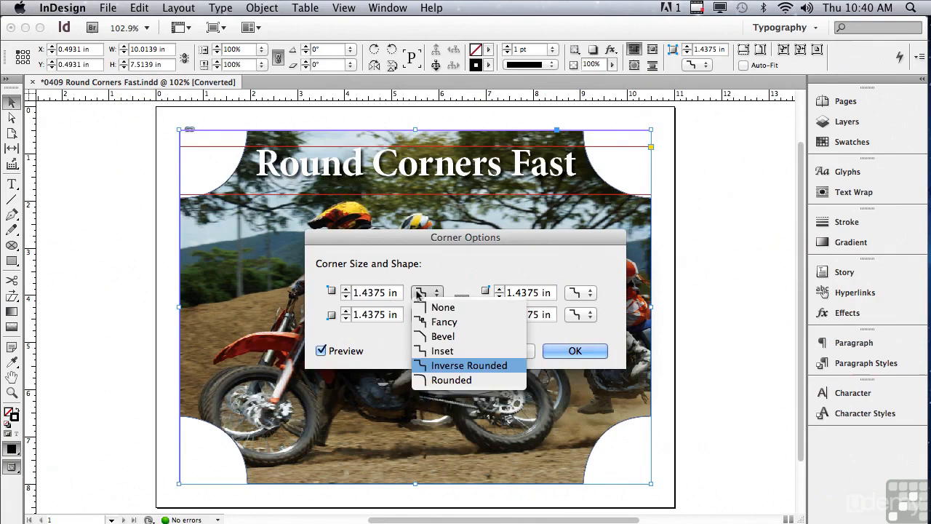
click(440, 380)
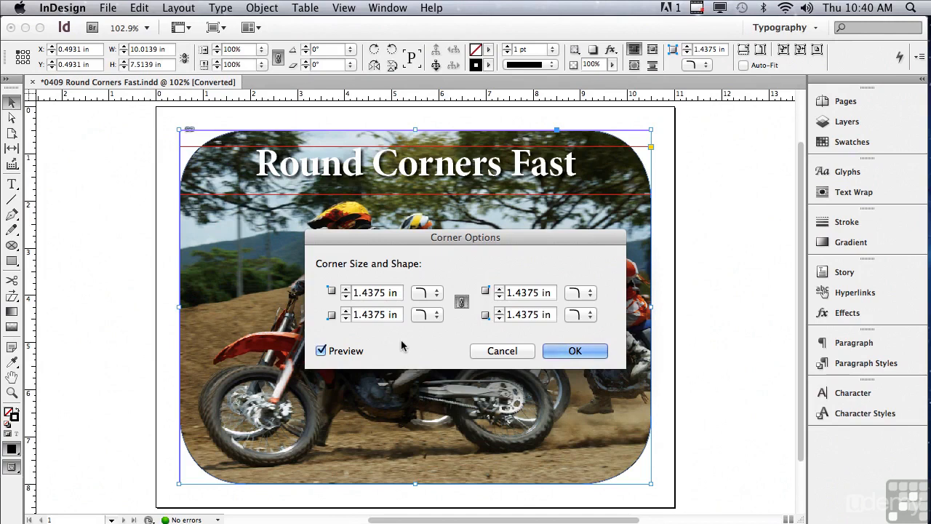
Unlink the corner settings, set the photo's top-left and bottom-right corners to None, and cancel the Corner Options.
click(461, 302)
click(419, 294)
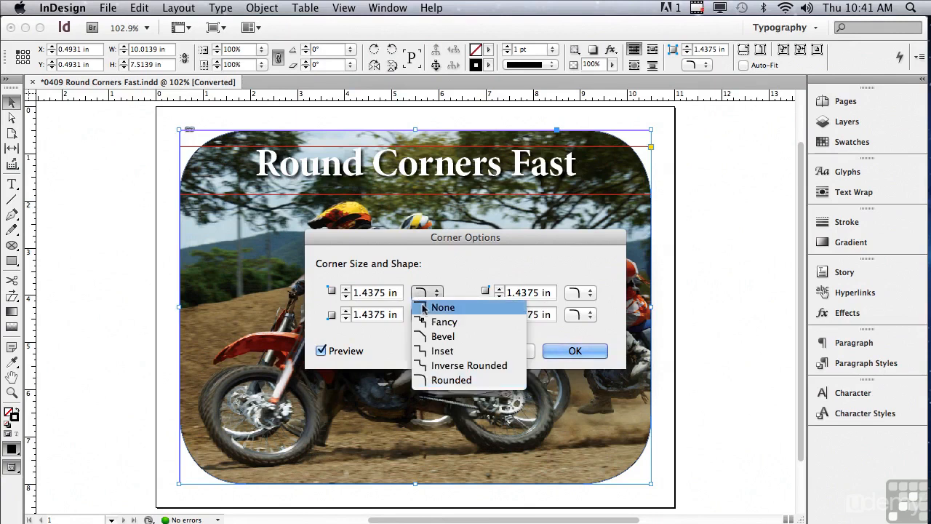
click(424, 308)
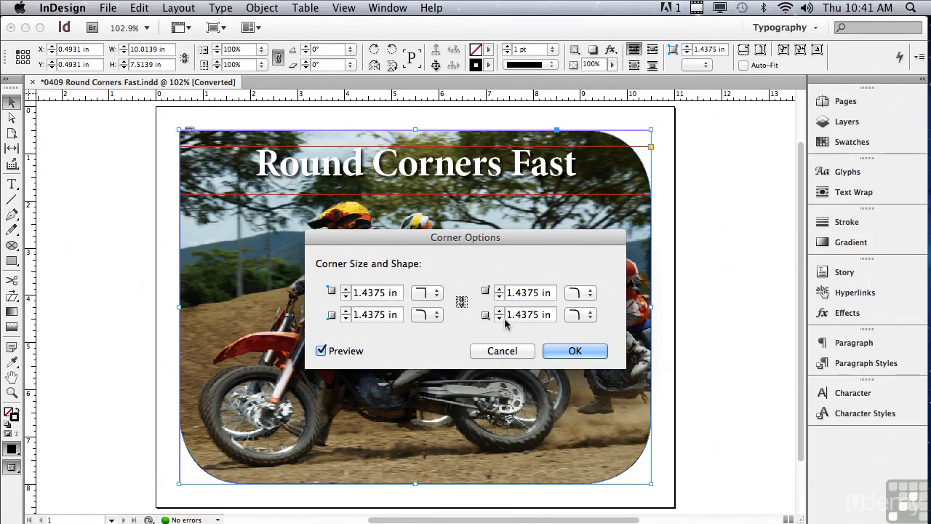
click(575, 315)
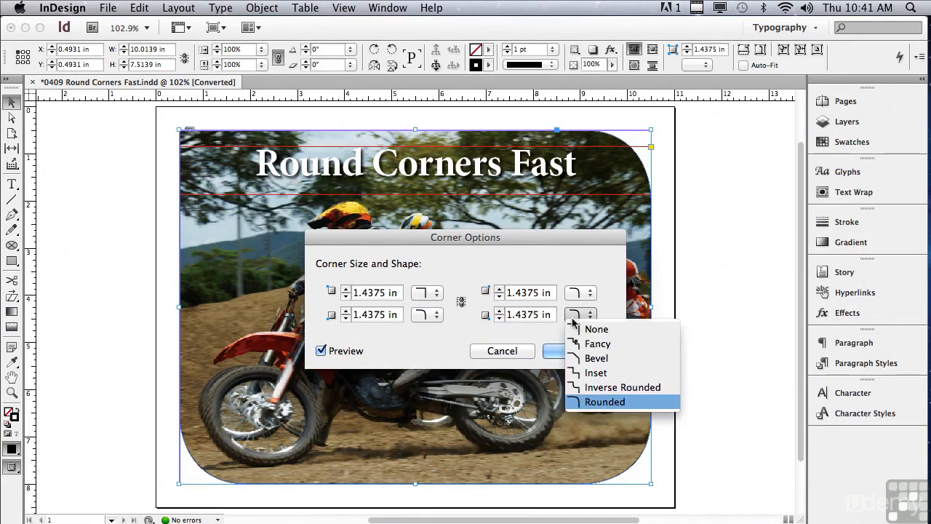
click(572, 329)
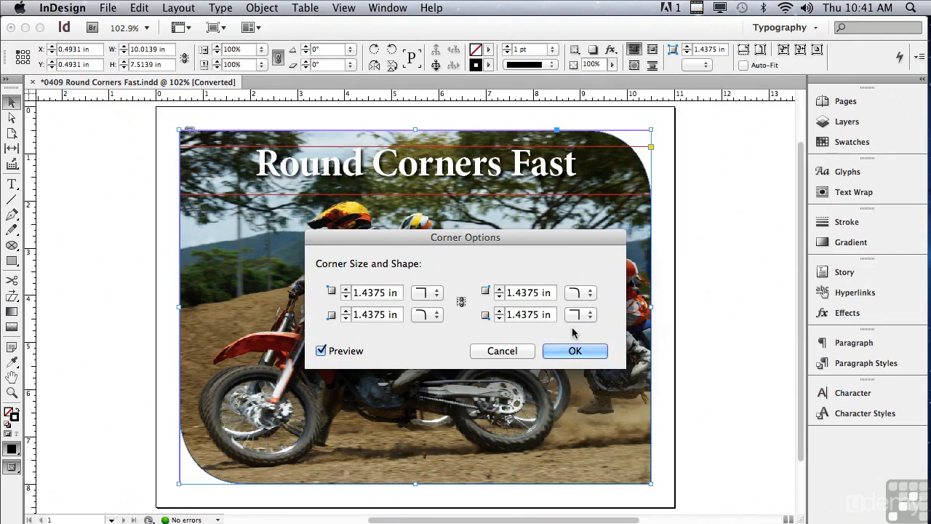
click(517, 352)
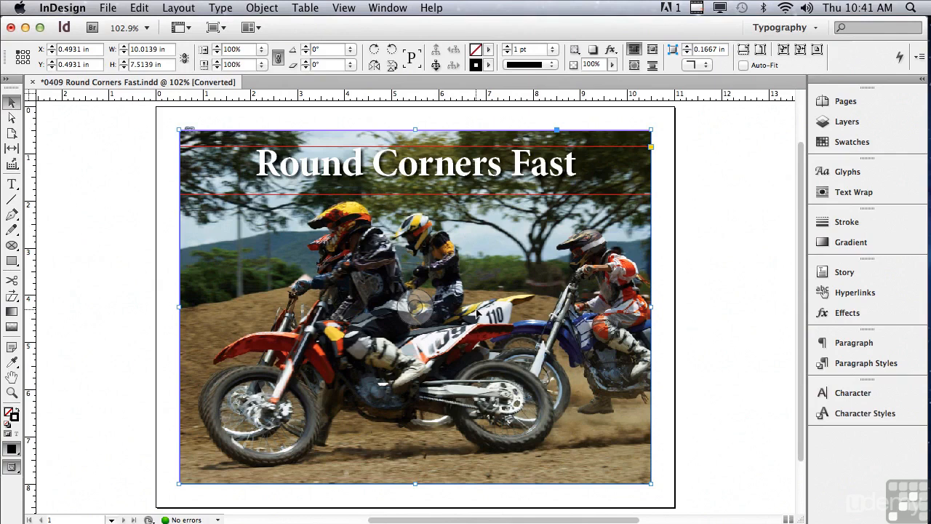
Activate live corner editing on the photo frame and round all four corners to about 1.3 in.
click(652, 149)
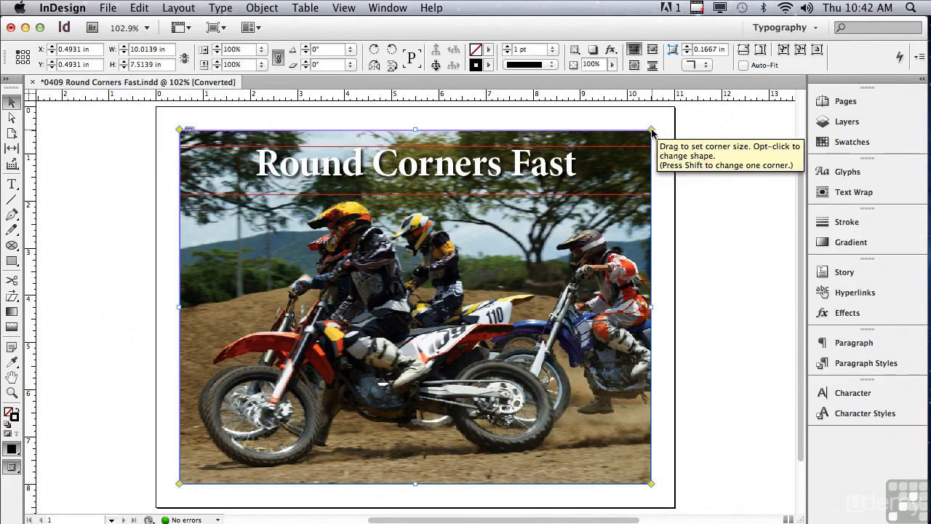
drag(652, 130, 589, 133)
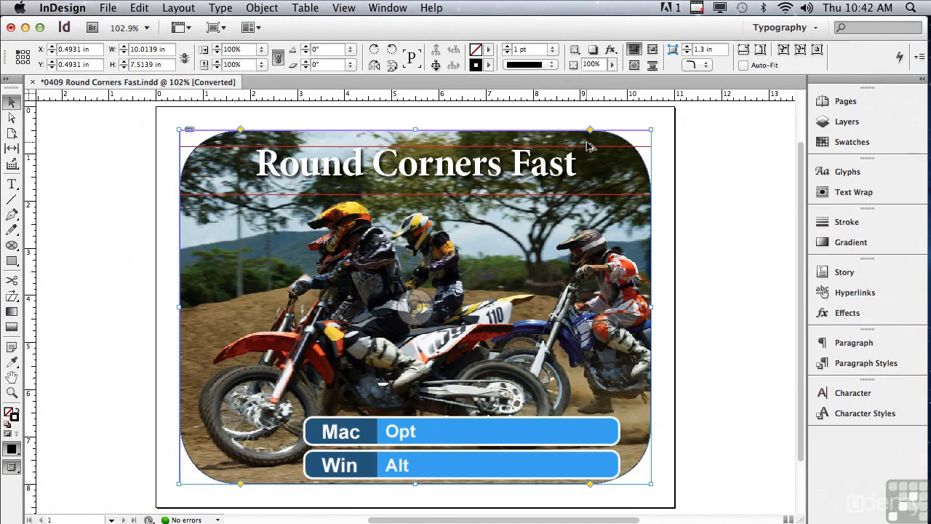
Cycle all four live corners through the Fancy, Bevel, Inset and Inverse Rounded shapes to None.
alt+click(590, 131)
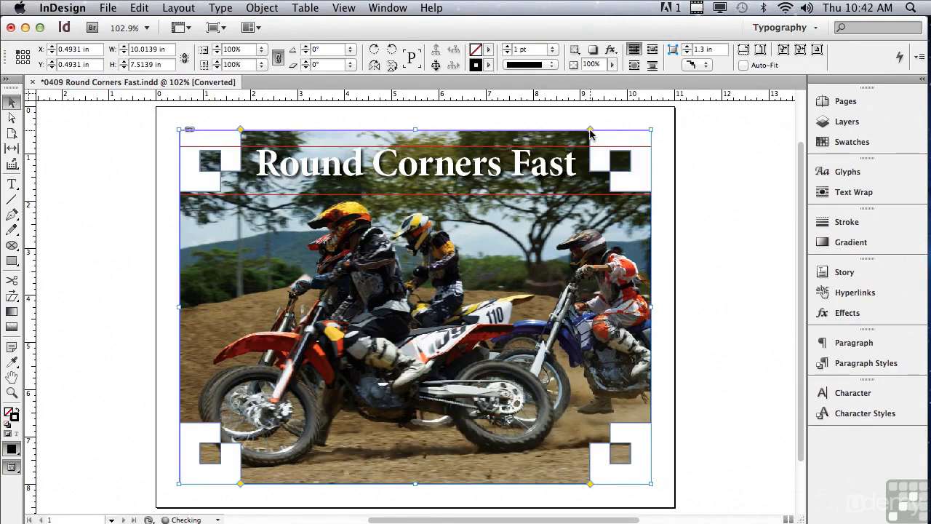
alt+click(590, 131)
alt+click(590, 131)
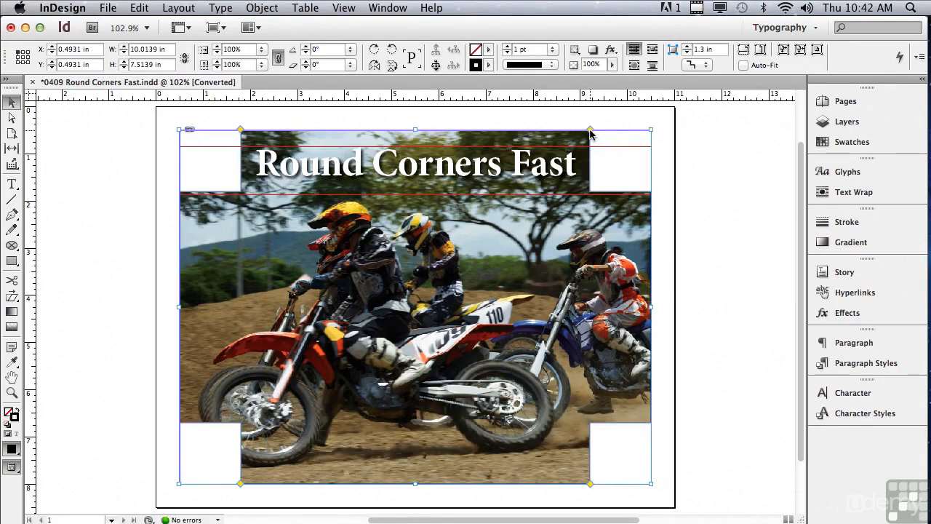
alt+click(590, 130)
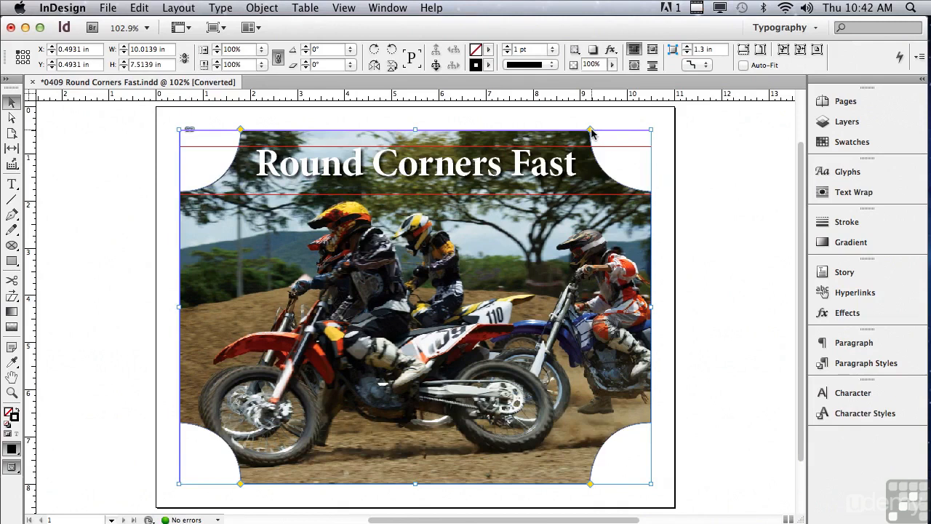
alt+click(591, 130)
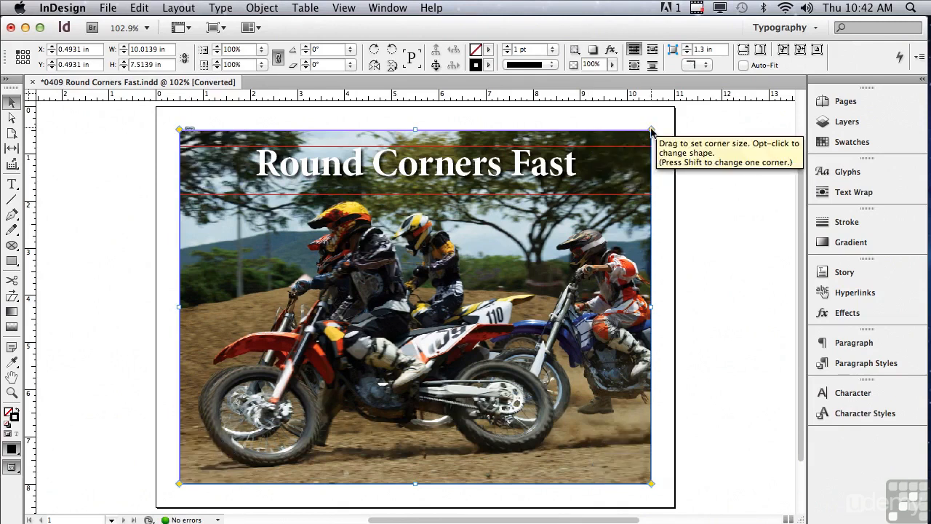
Round all four corners of the photo to about 1.22 in, then individually square off its top-left and bottom-right corners.
drag(652, 131, 590, 133)
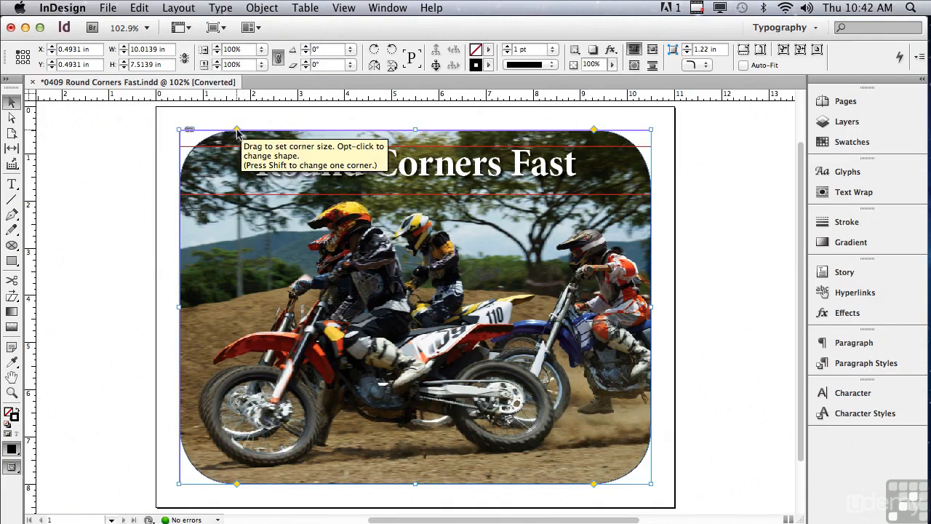
key(shift)
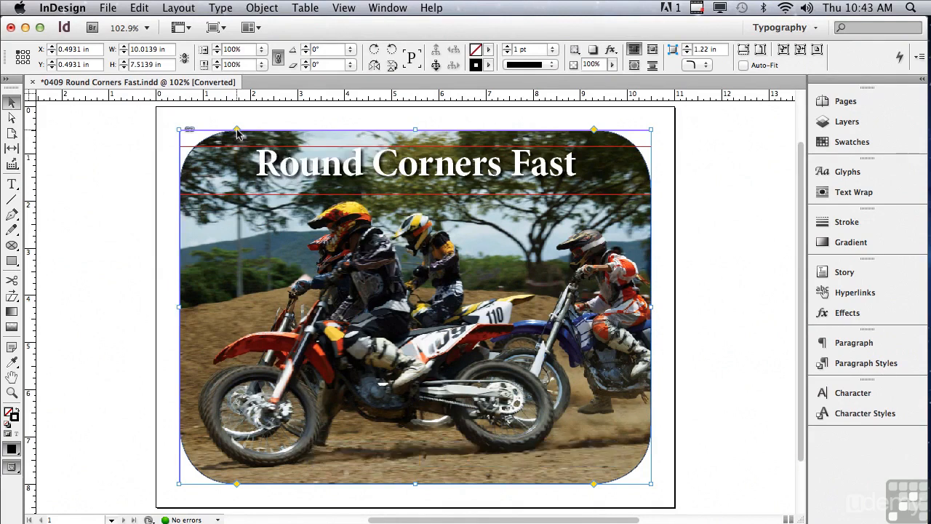
drag(237, 132, 174, 131)
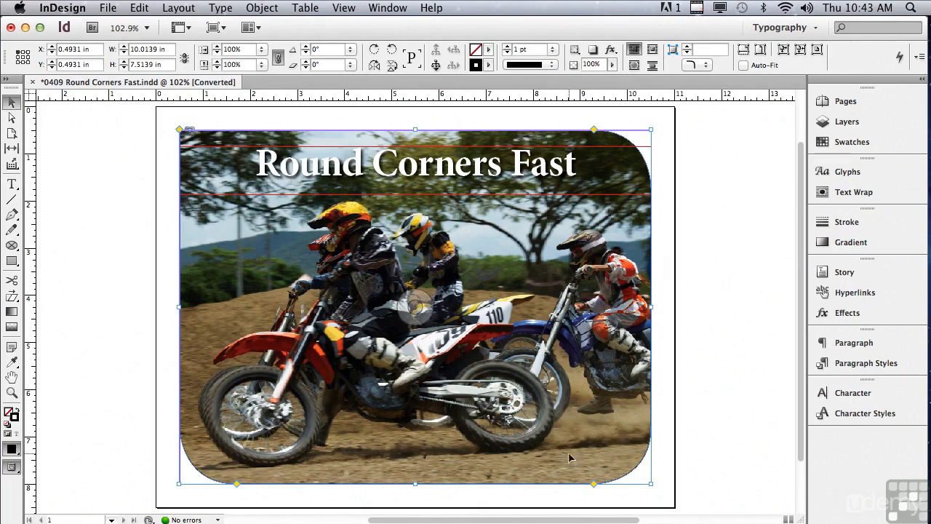
drag(593, 483, 662, 485)
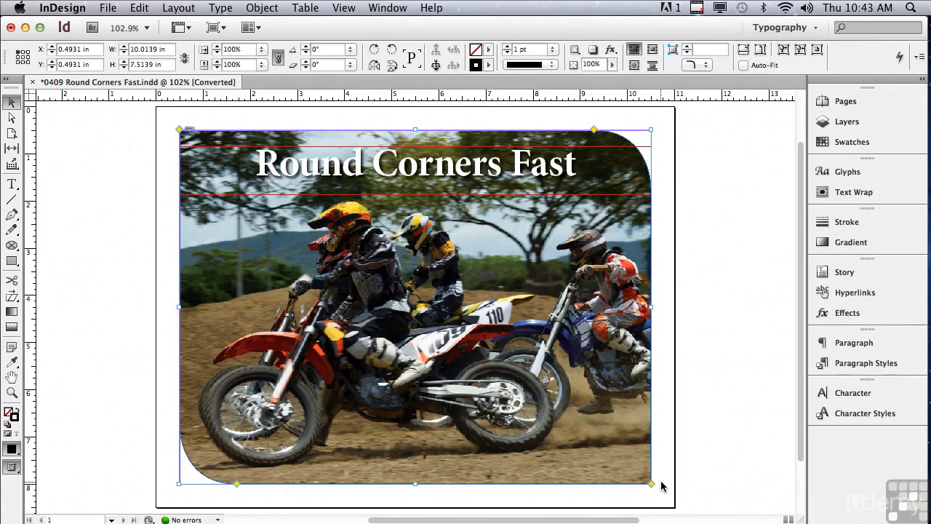
Cycle only the photo's bottom-left corner through the available shapes until it is square, and deselect the frame.
alt+shift+click(236, 483)
alt+shift+click(237, 484)
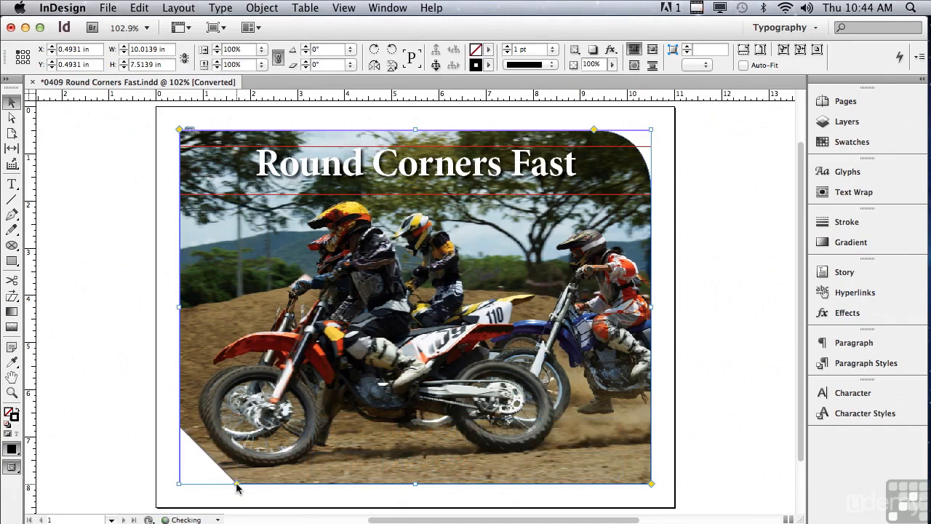
alt+shift+click(237, 484)
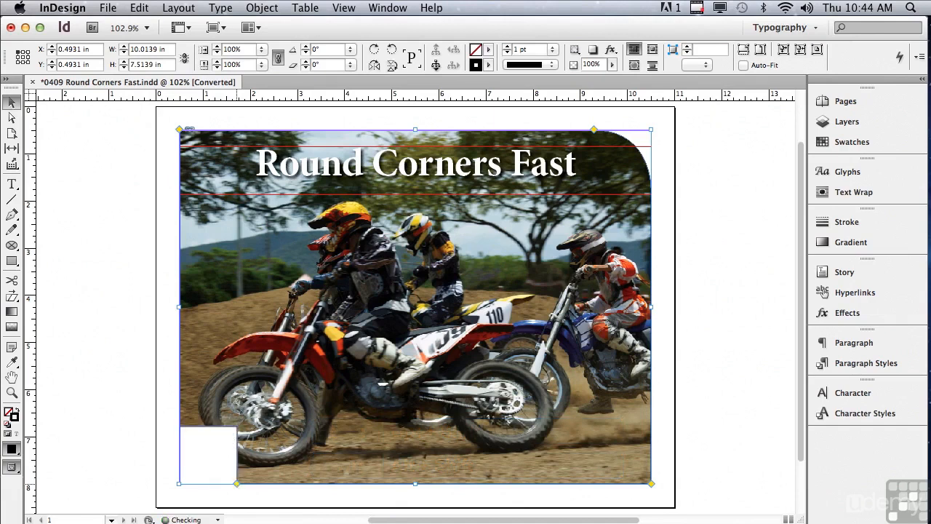
alt+shift+click(236, 484)
alt+shift+click(237, 484)
click(240, 489)
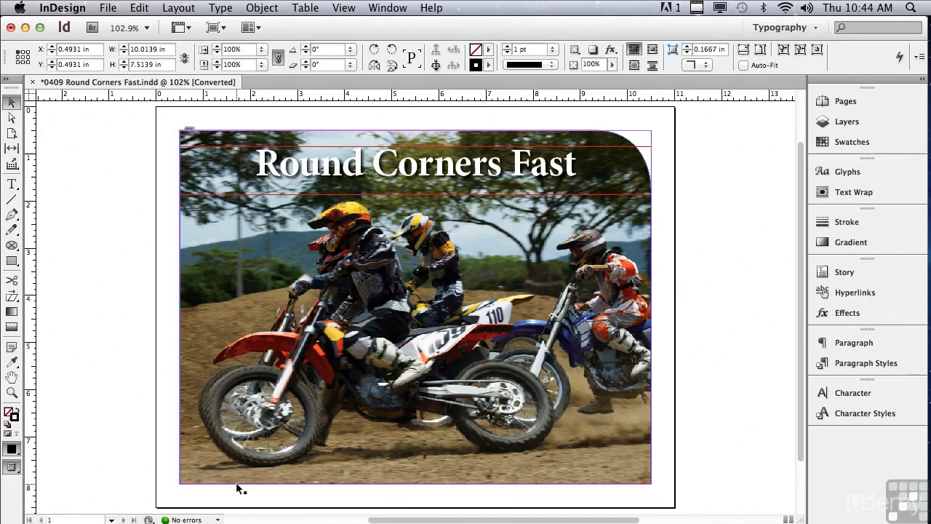